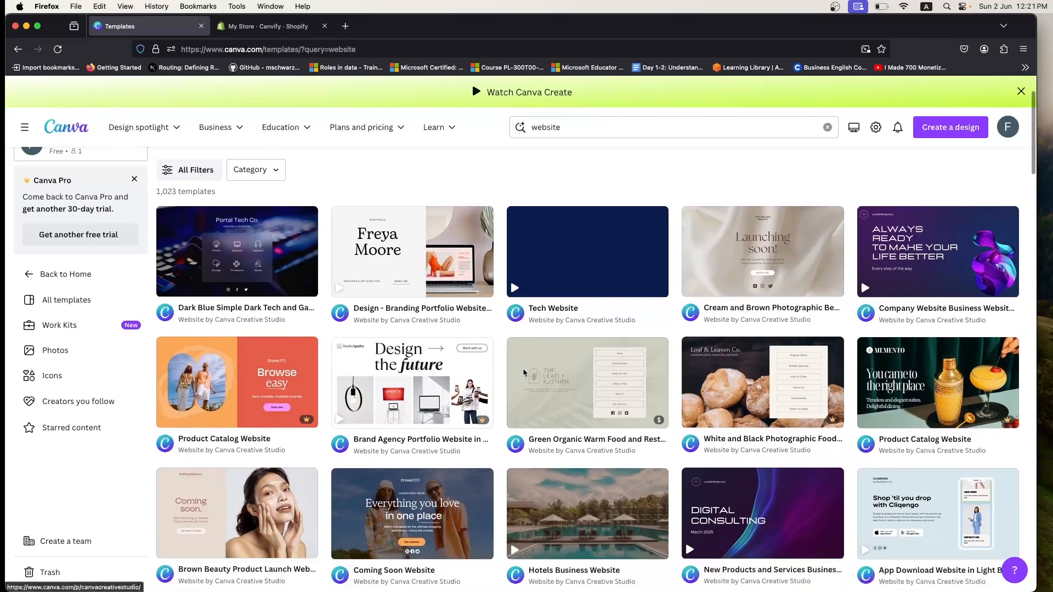
# Find the Retail Website template with the organic products design among the website templates and open it for customising.
pyautogui.scroll(-8, 525, 373)
pyautogui.scroll(-5, 525, 373)
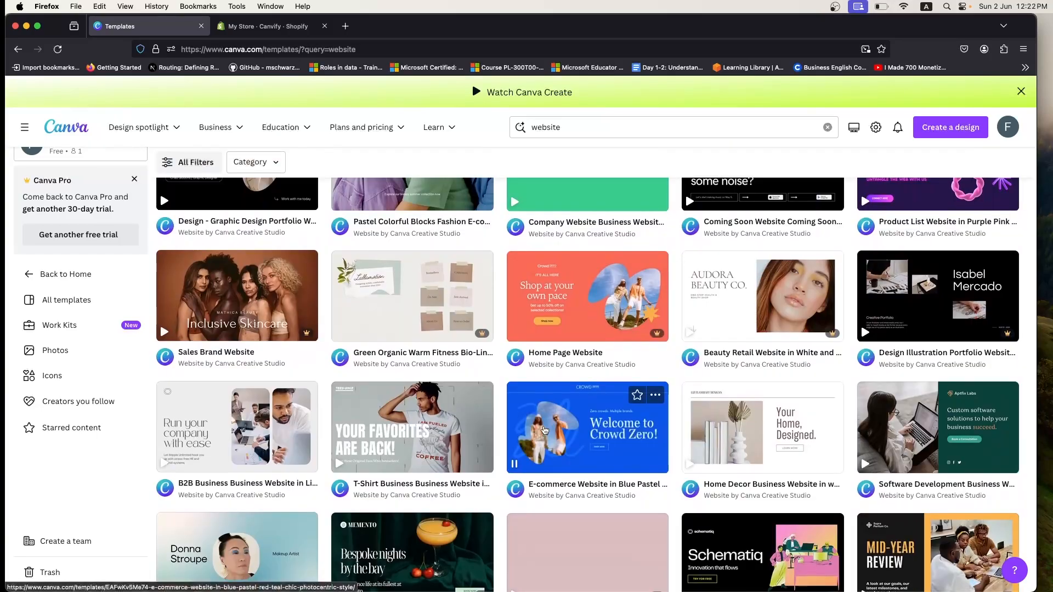
pyautogui.scroll(-10, 545, 431)
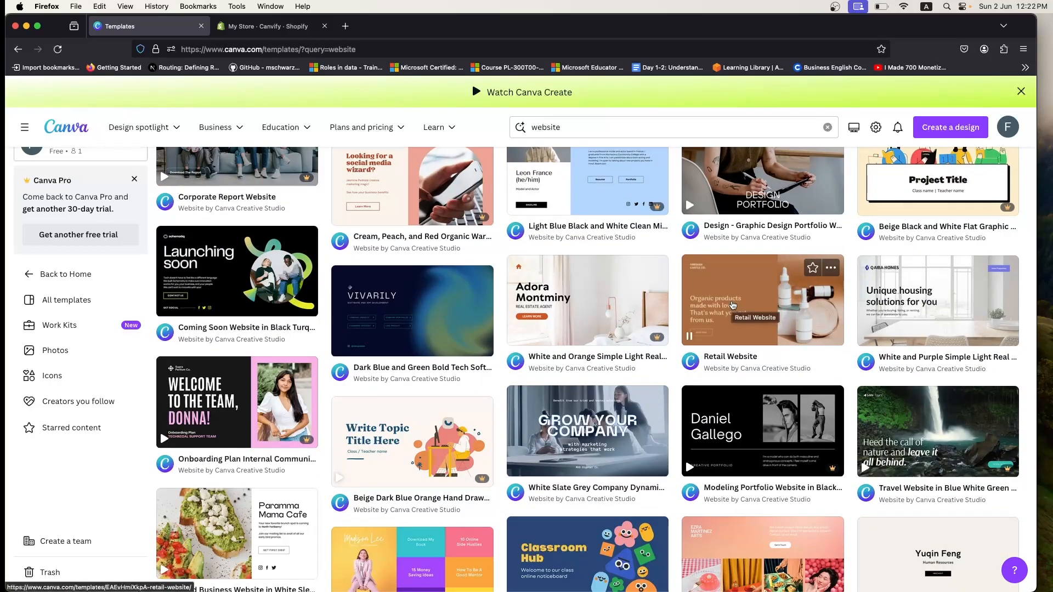
pyautogui.click(733, 306)
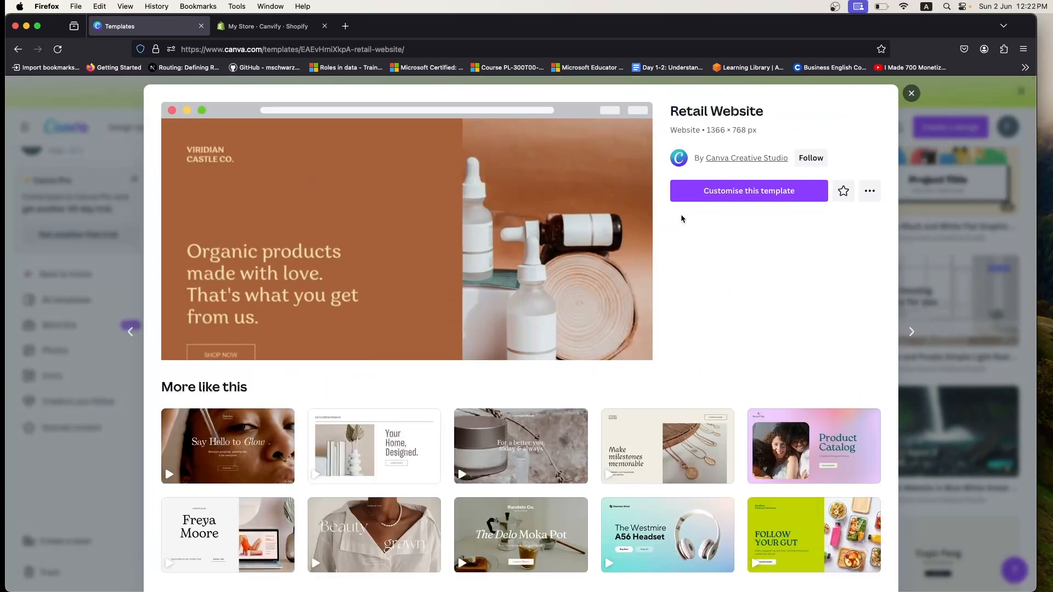
pyautogui.click(728, 201)
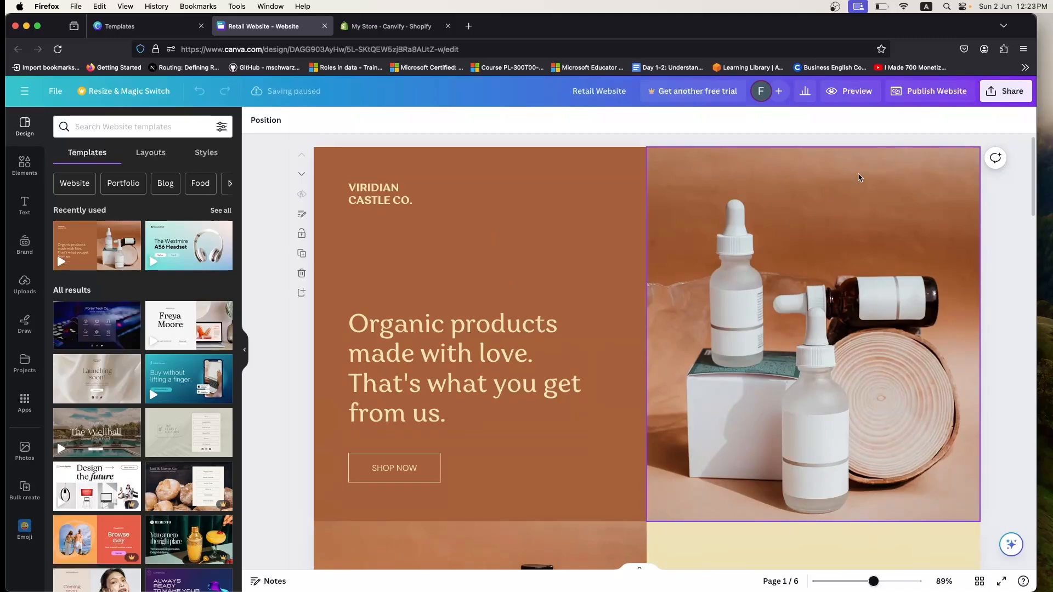
# Publish the retail website to its default Canva URL and copy the live website link.
pyautogui.click(937, 93)
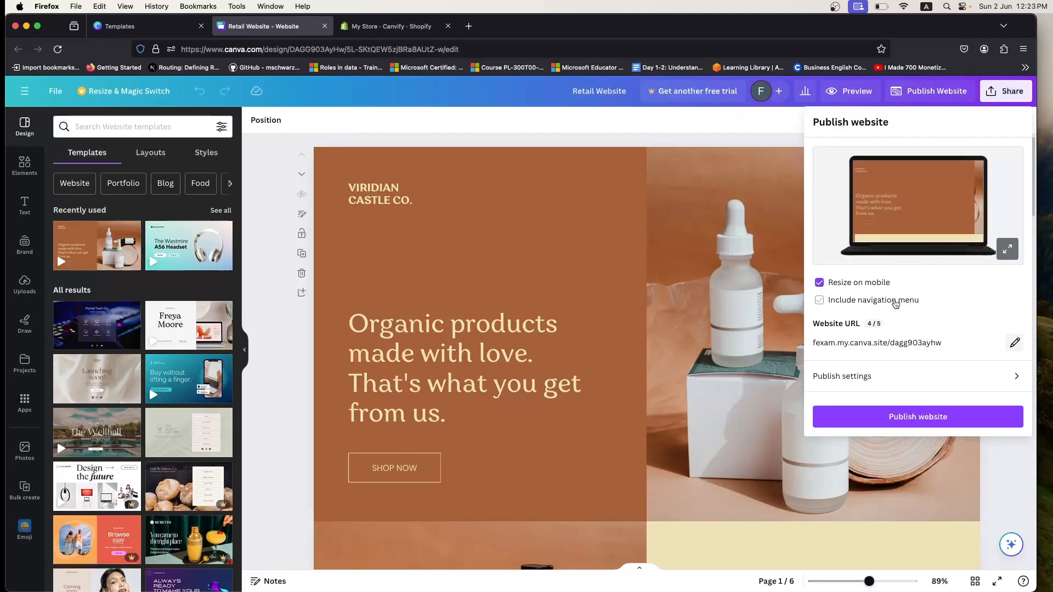
pyautogui.click(864, 418)
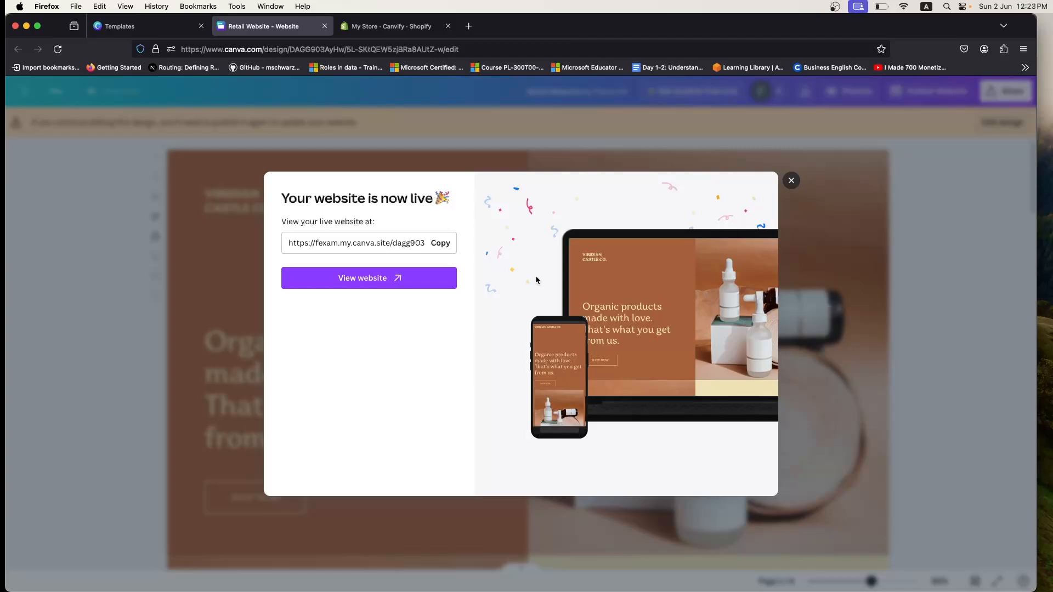
pyautogui.click(447, 245)
# Switch to the Shopify admin, search the Shopify App Store for canvify and view the Canvify - Canva Landing Pages listing.
pyautogui.click(392, 29)
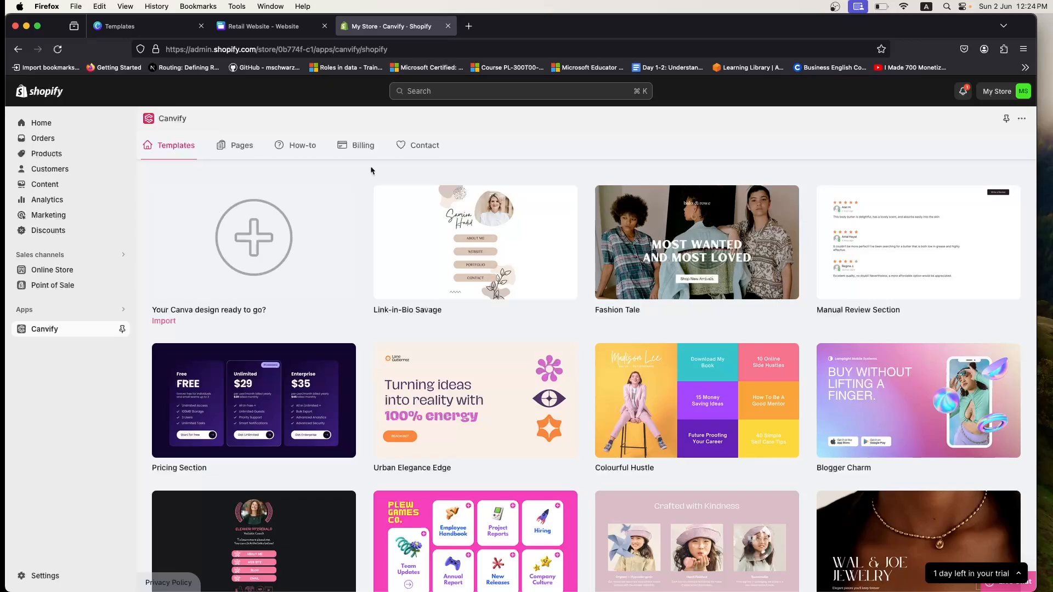
pyautogui.click(431, 90)
pyautogui.write('canvify')
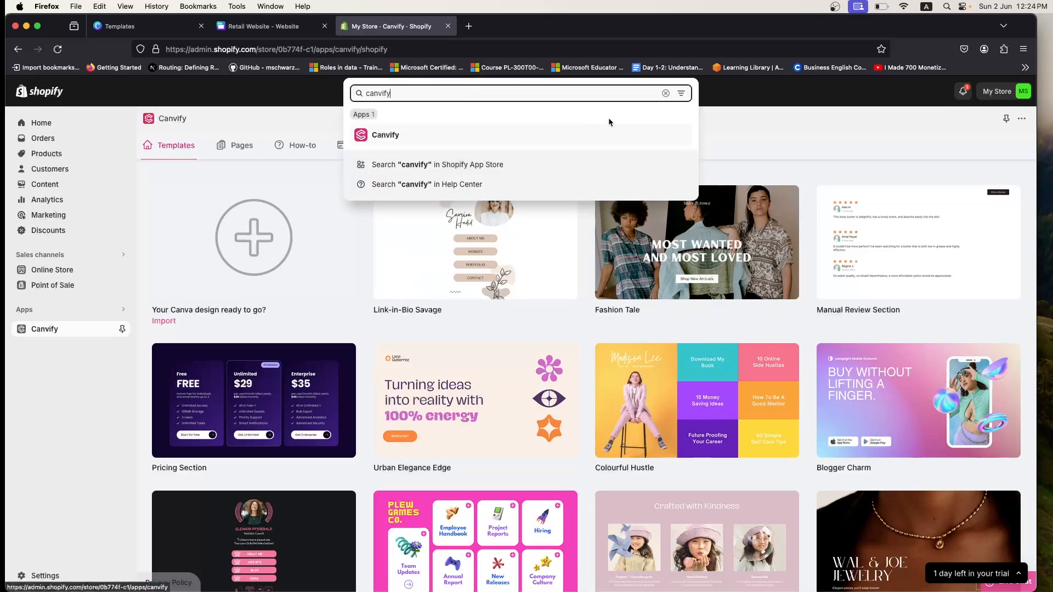
pyautogui.click(565, 165)
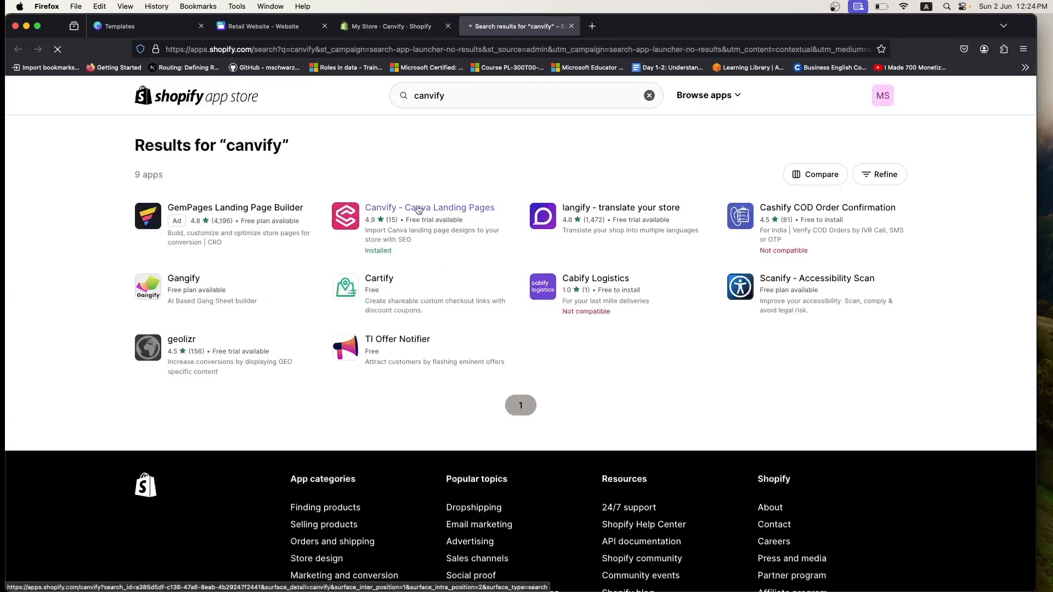
pyautogui.click(418, 208)
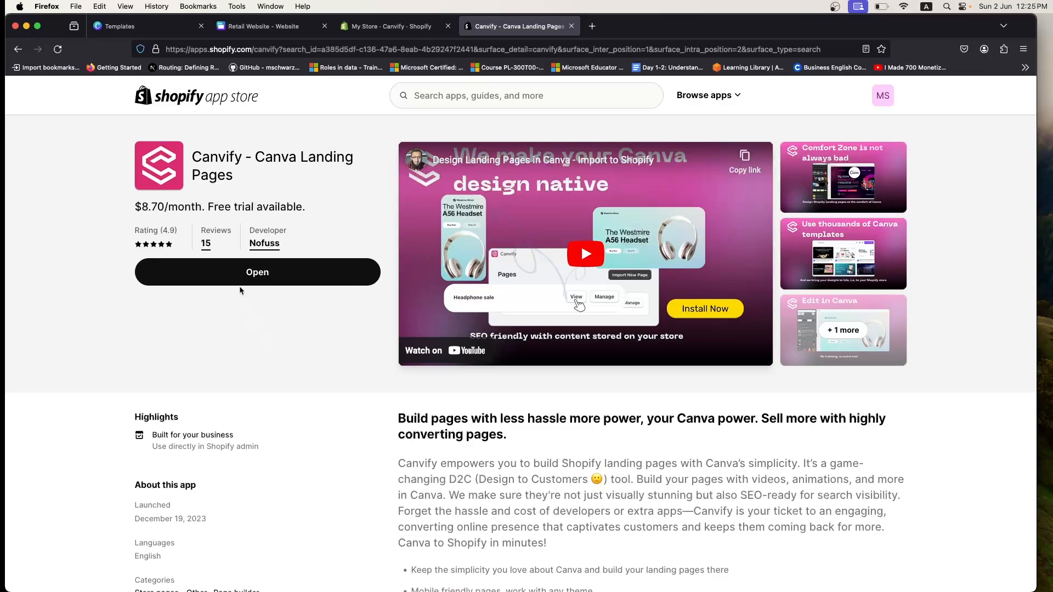
pyautogui.click(571, 26)
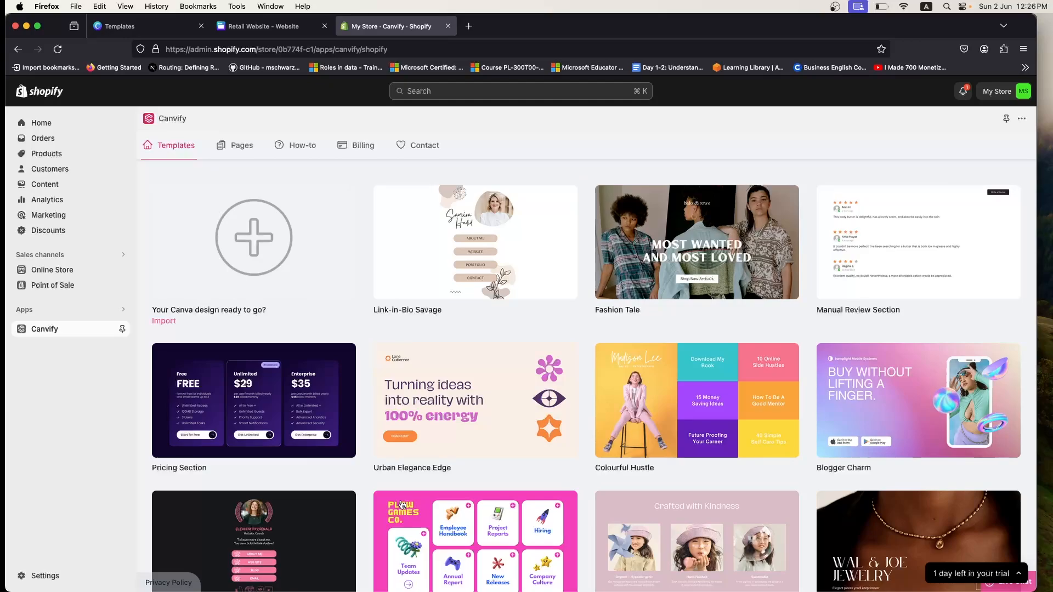
pyautogui.click(258, 237)
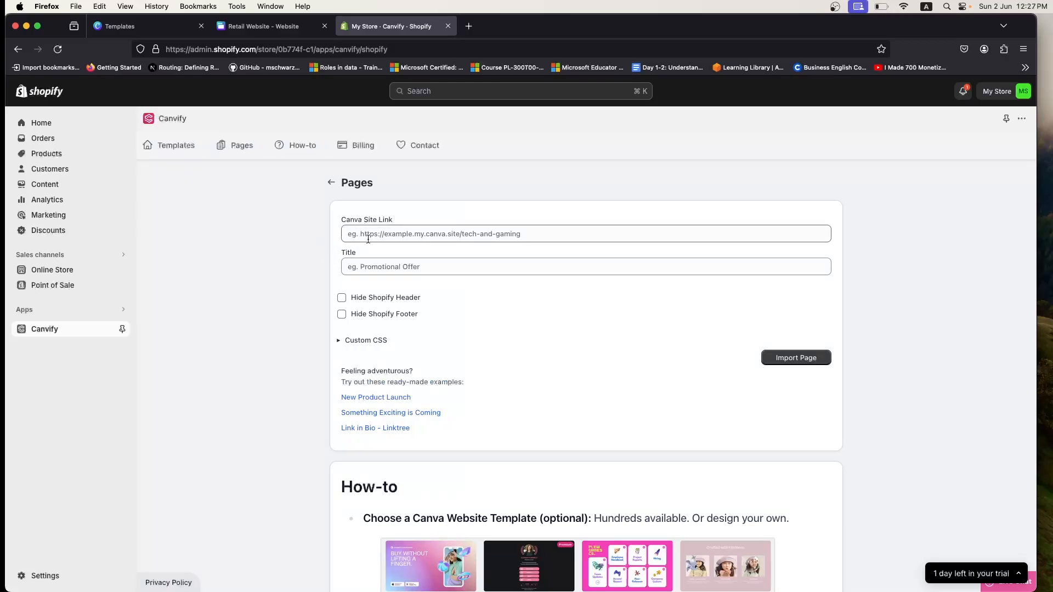
pyautogui.click(295, 34)
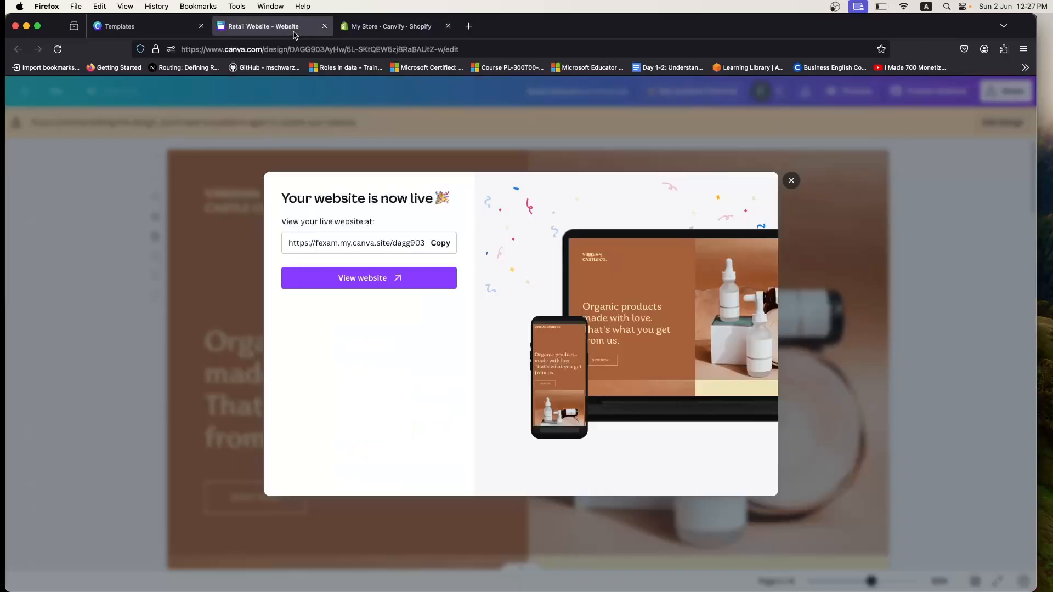
pyautogui.click(395, 32)
pyautogui.click(405, 240)
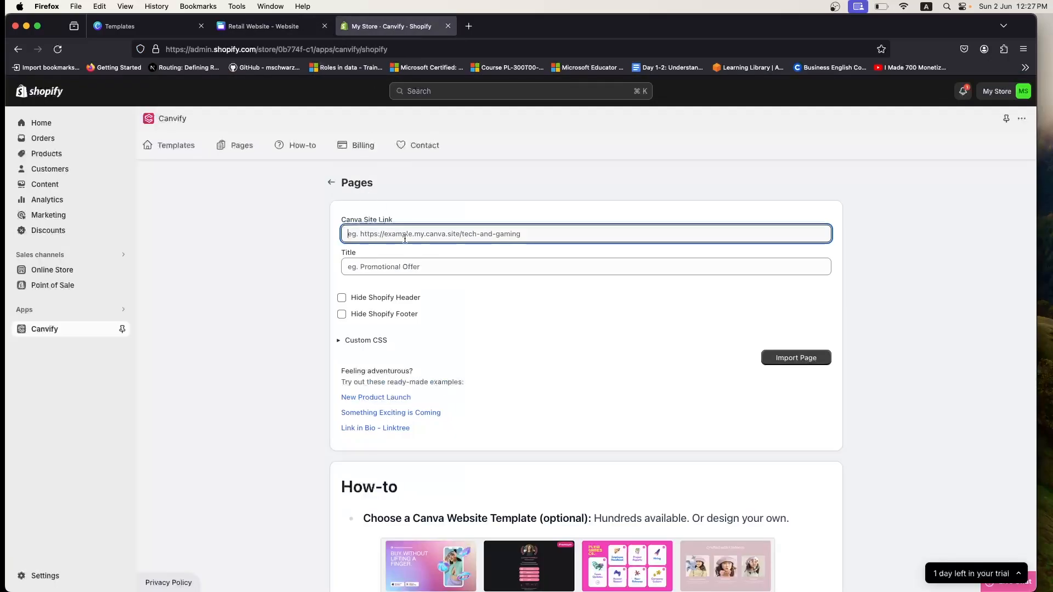
pyautogui.press('super+v')
# Title the page New Product Page, hide the Shopify header and footer, and import it.
pyautogui.click(393, 265)
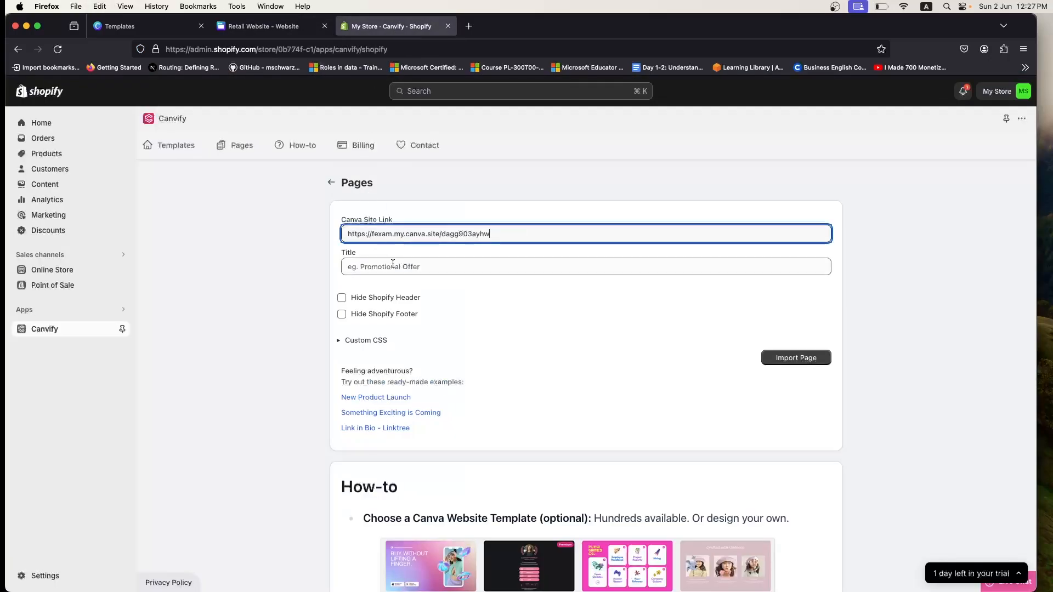
pyautogui.write('New Product Page')
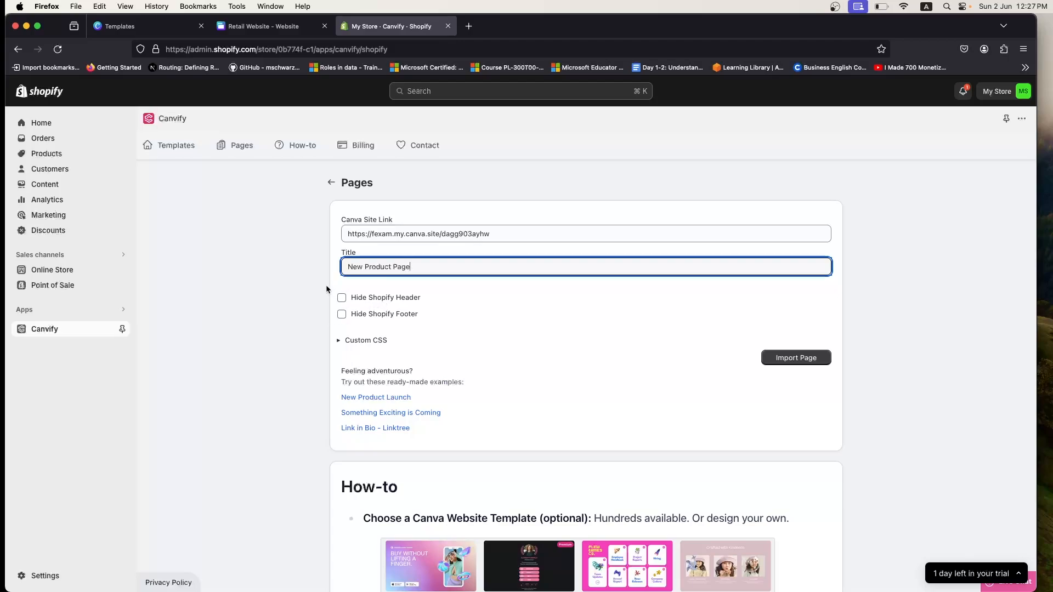
pyautogui.click(344, 299)
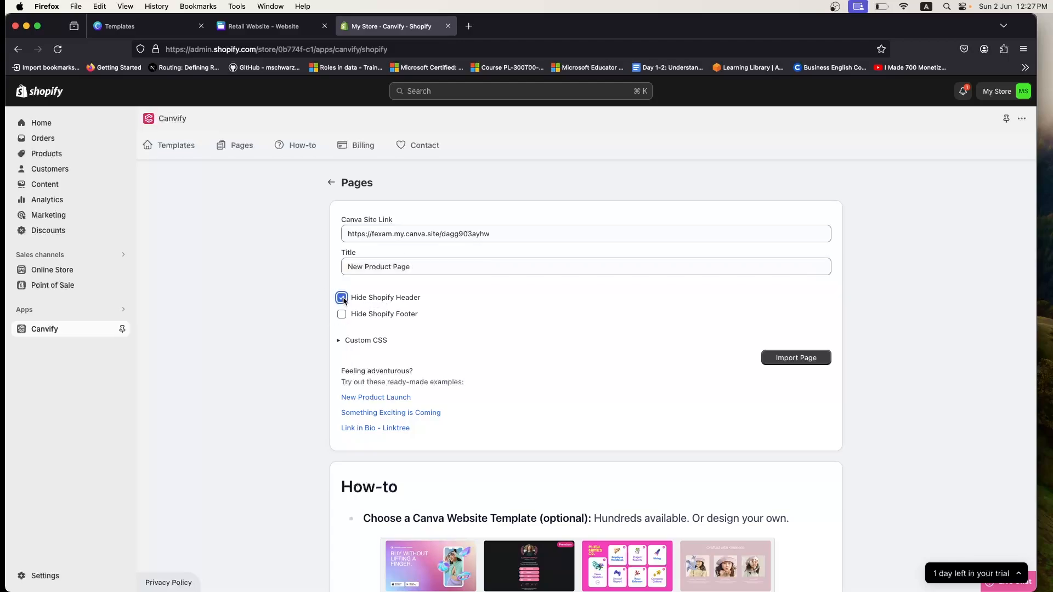
pyautogui.click(342, 315)
pyautogui.click(799, 362)
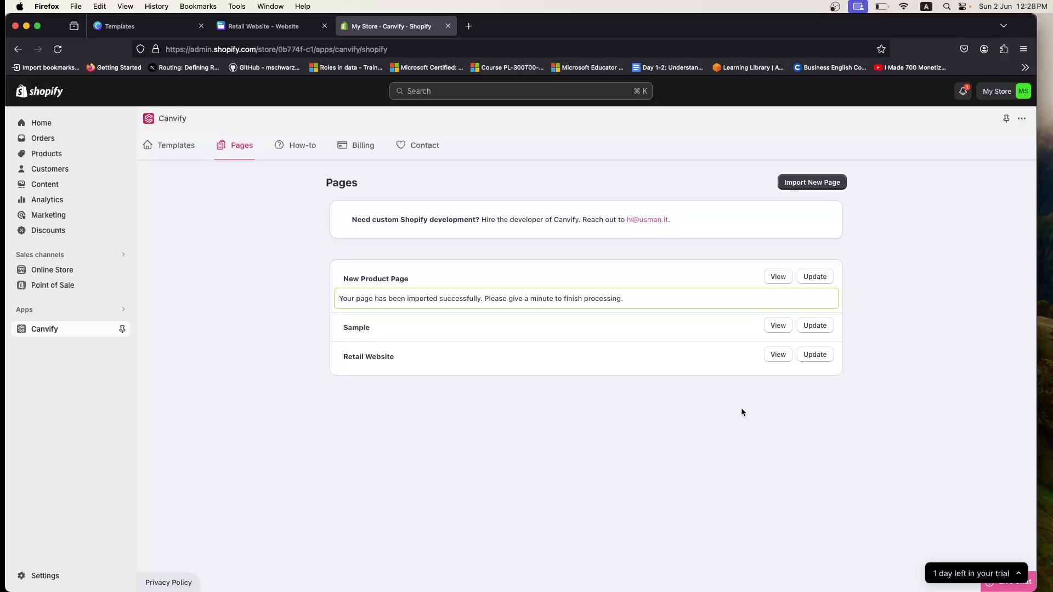
# View the imported New Product Page in the store and look through its sections from the hero to the news.
pyautogui.click(785, 277)
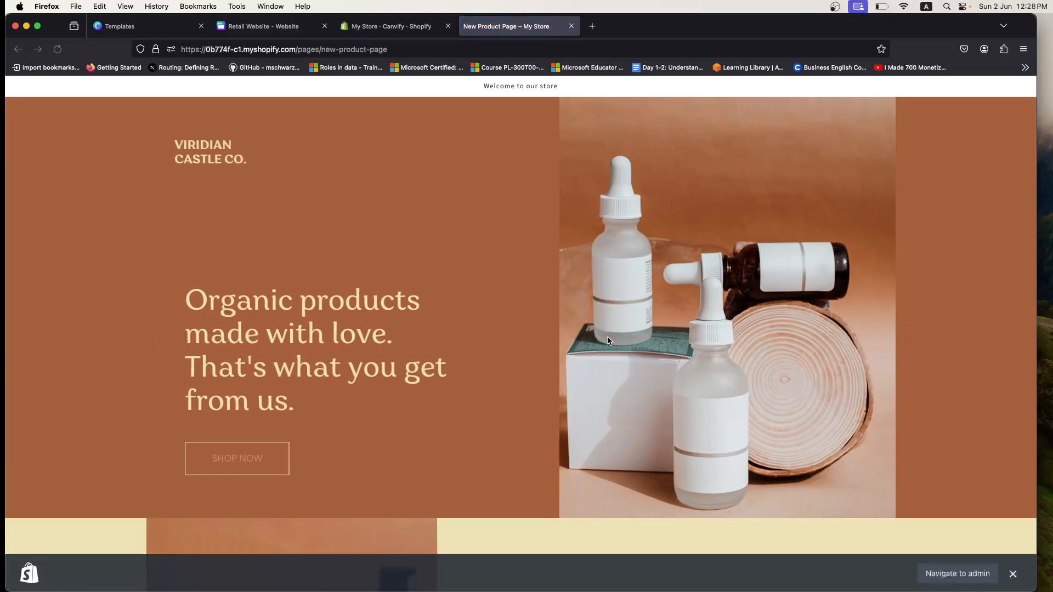
pyautogui.scroll(-15, 608, 340)
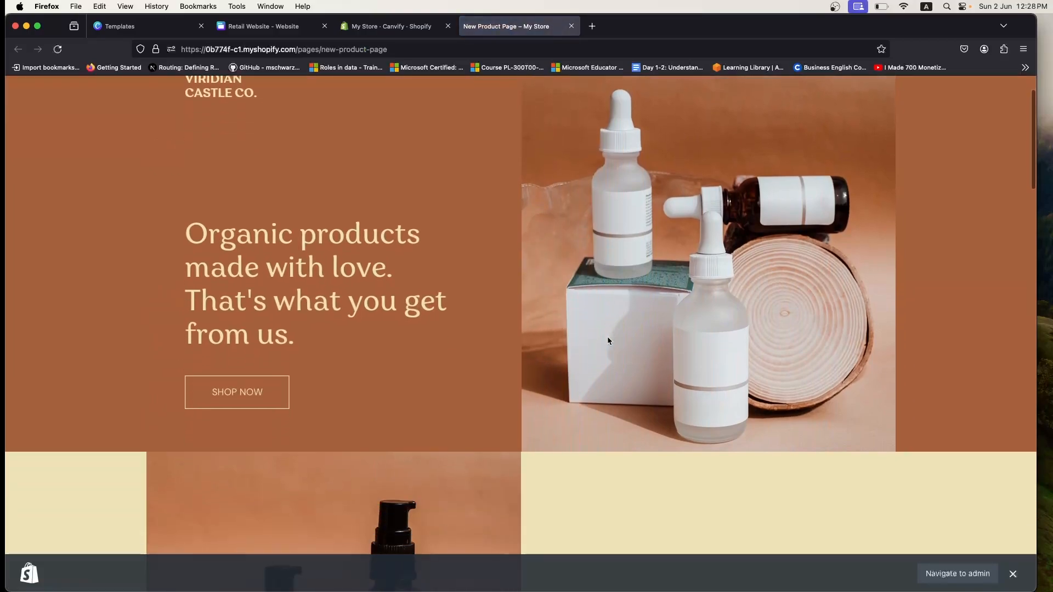
pyautogui.scroll(-15, 607, 341)
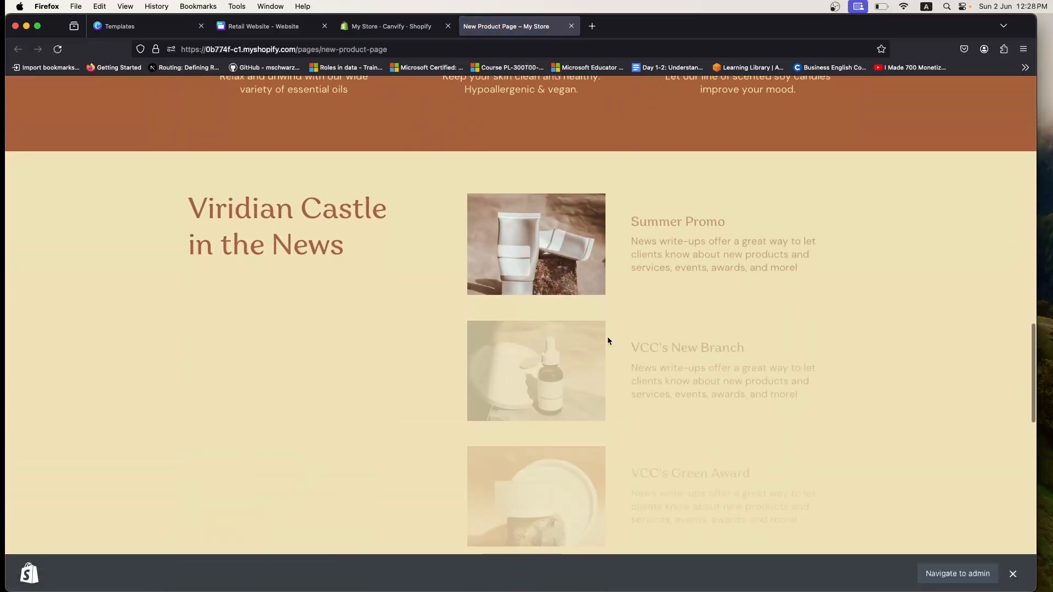
pyautogui.scroll(20, 608, 340)
pyautogui.scroll(4, 608, 337)
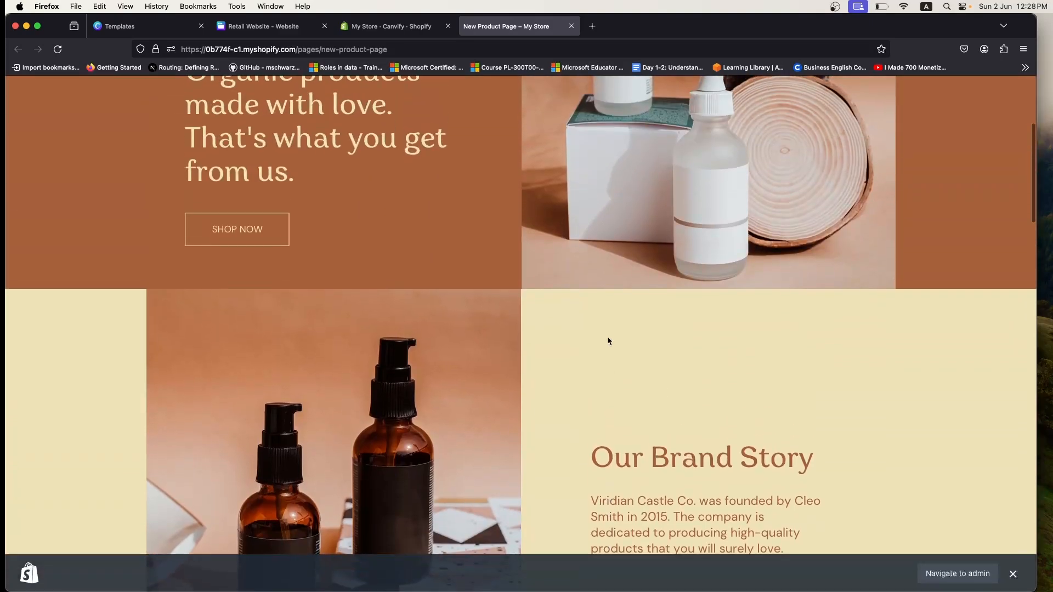
pyautogui.scroll(-10, 607, 336)
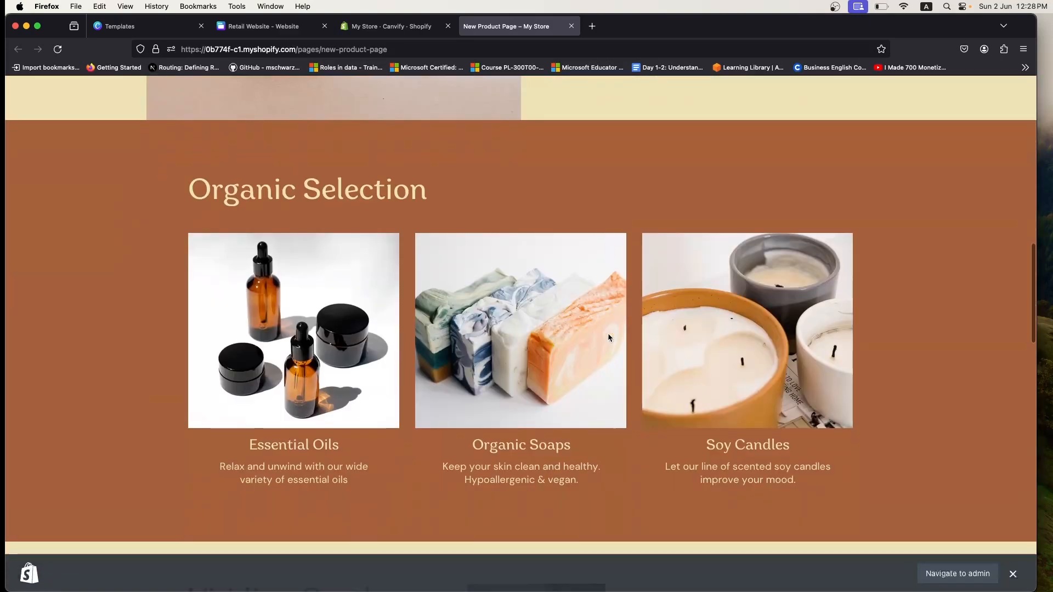
pyautogui.scroll(12, 608, 335)
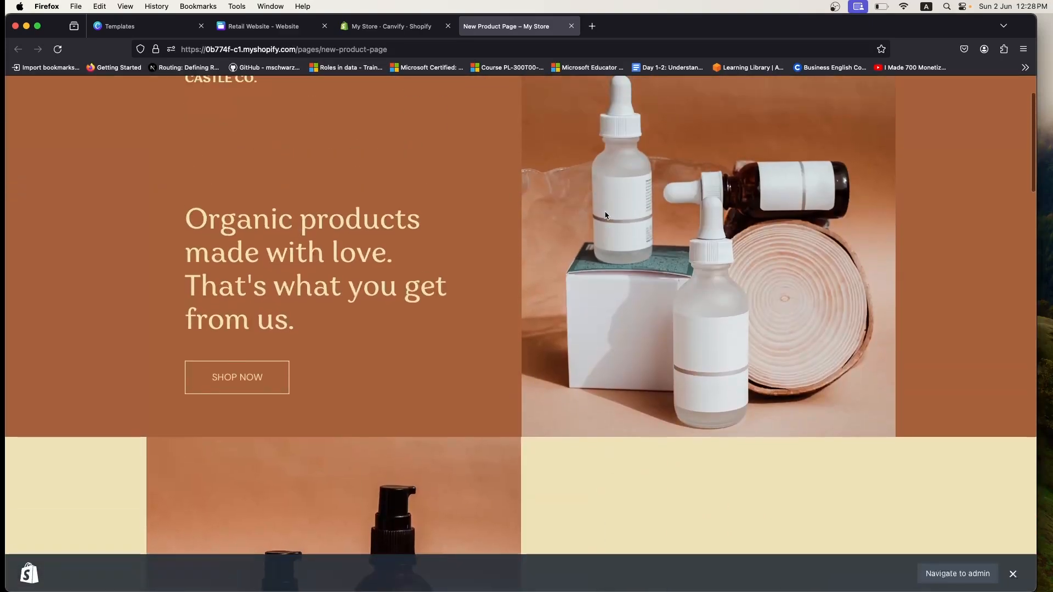
# Check the page's responsive layout in the browser's device simulation as iPad and Galaxy Note 20 Ultra, leaving the developer tools when done.
pyautogui.rightClick(448, 169)
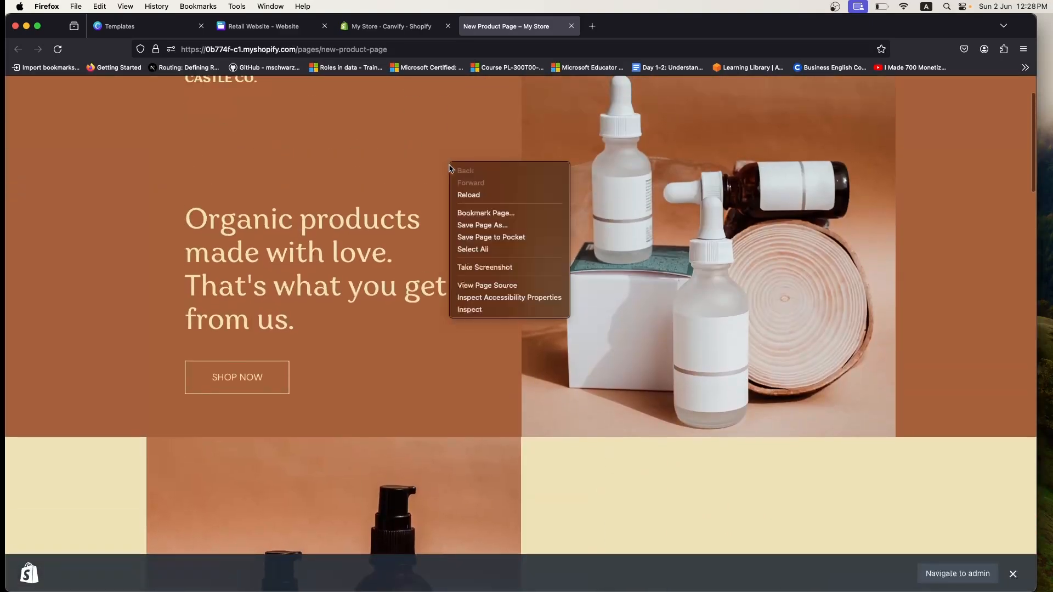
pyautogui.click(458, 314)
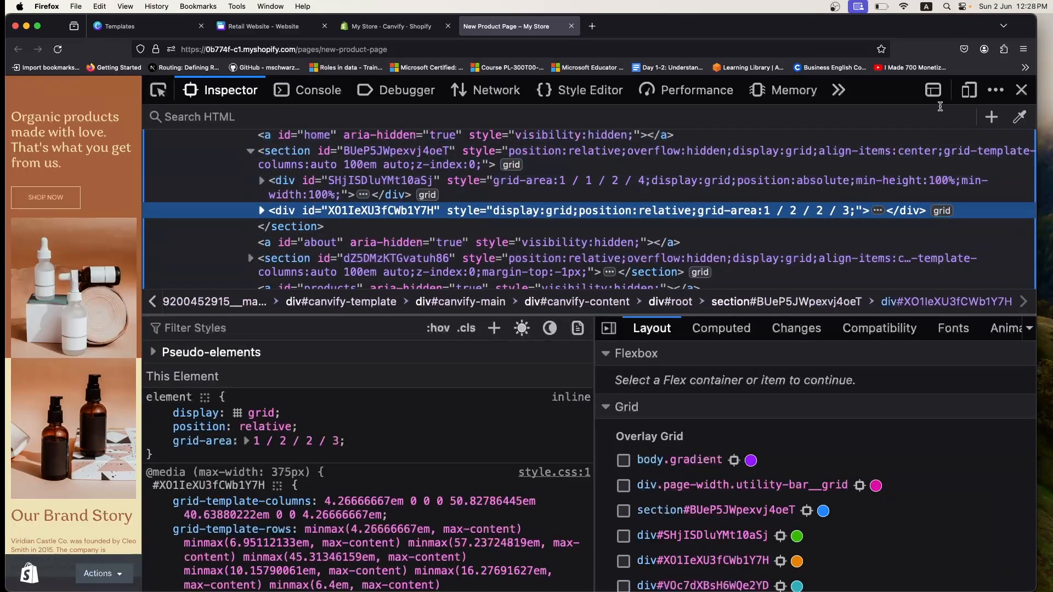
pyautogui.click(967, 92)
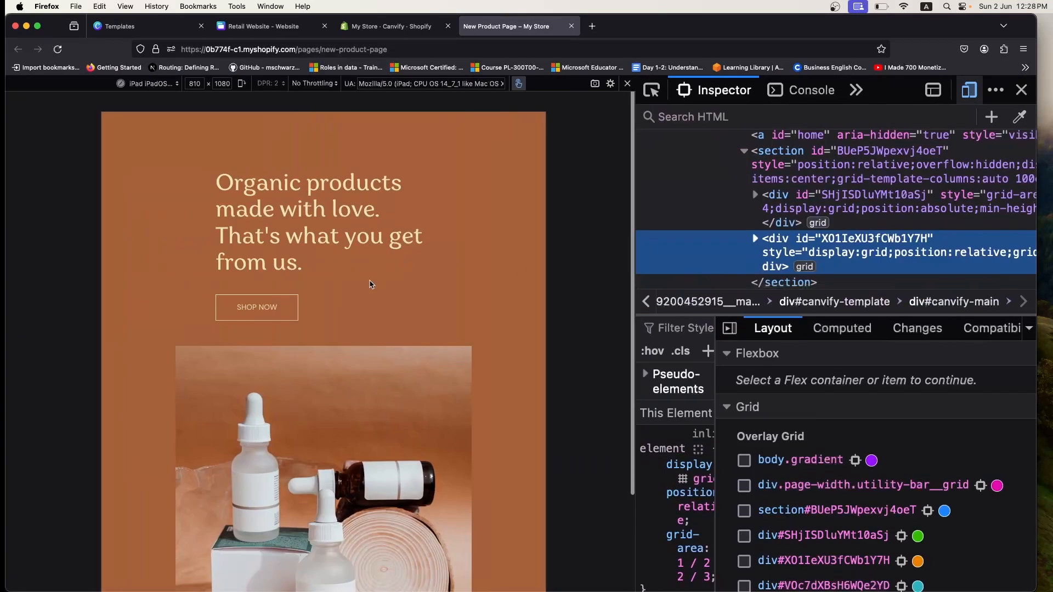
pyautogui.scroll(-10, 352, 311)
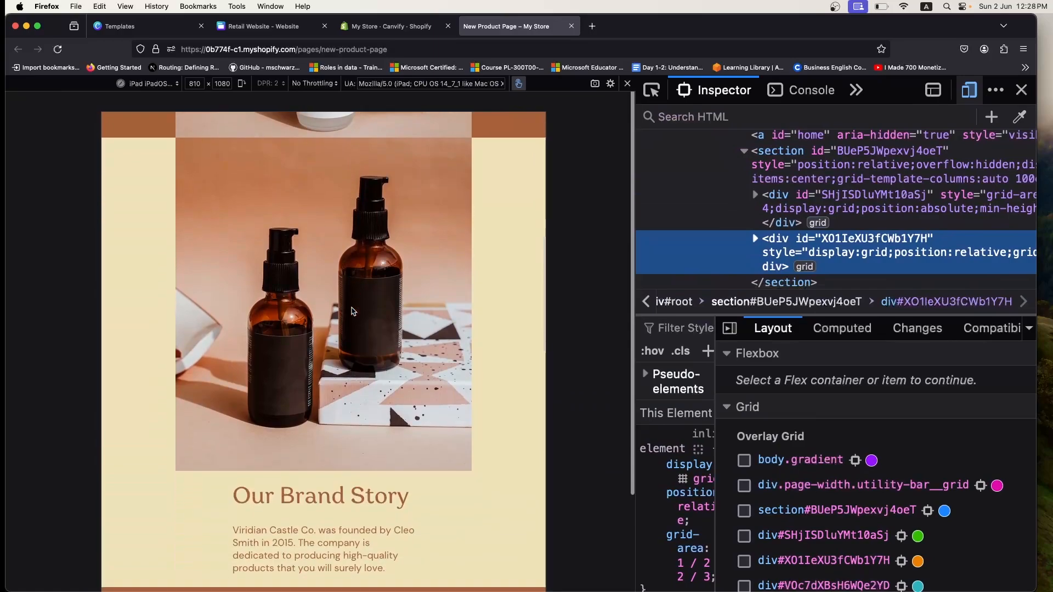
pyautogui.click(156, 83)
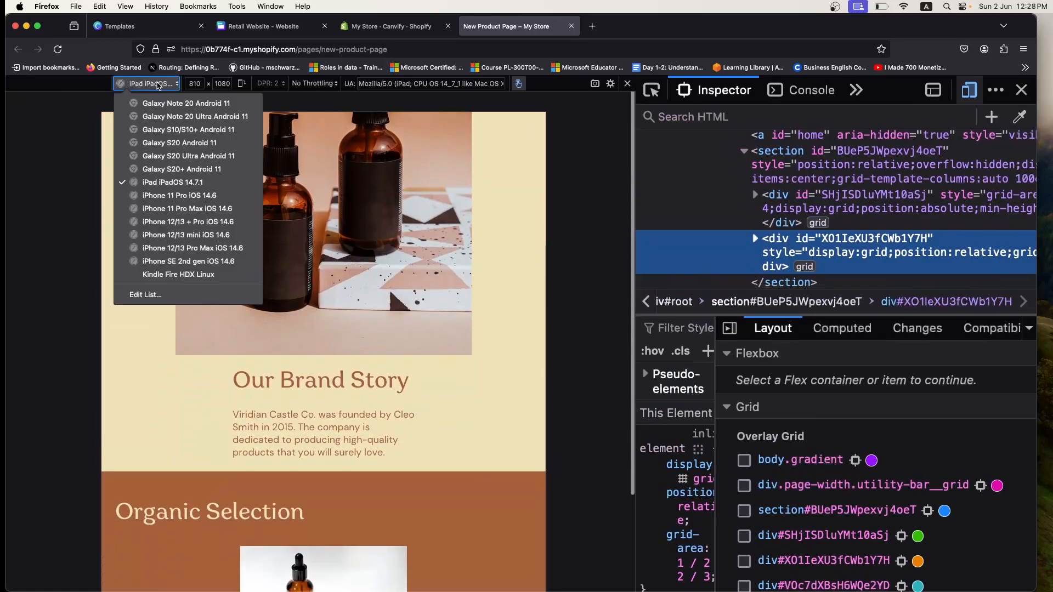
pyautogui.click(165, 117)
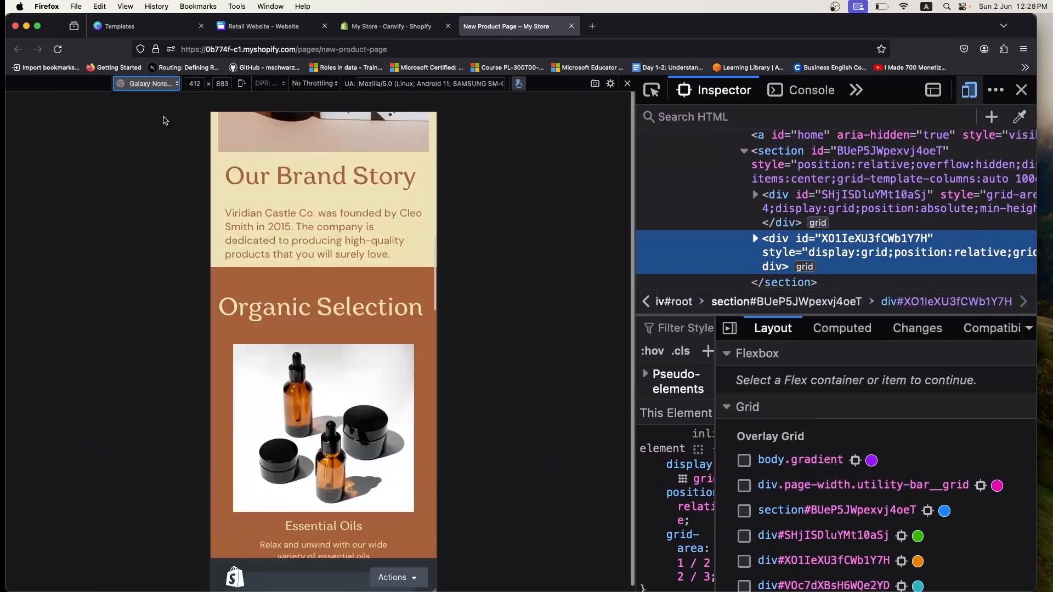
pyautogui.scroll(2, 253, 268)
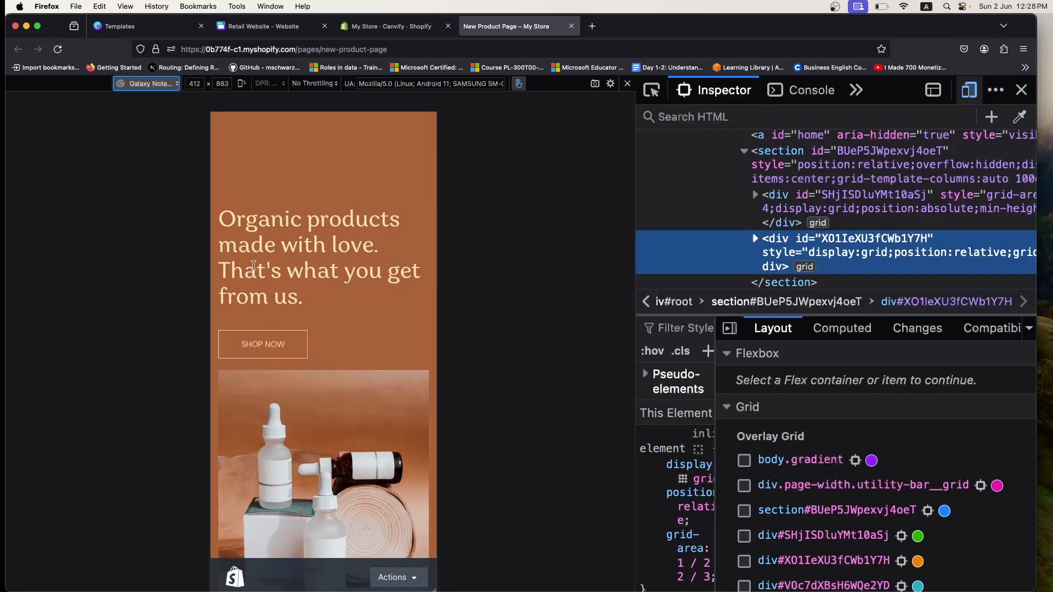
pyautogui.click(1021, 90)
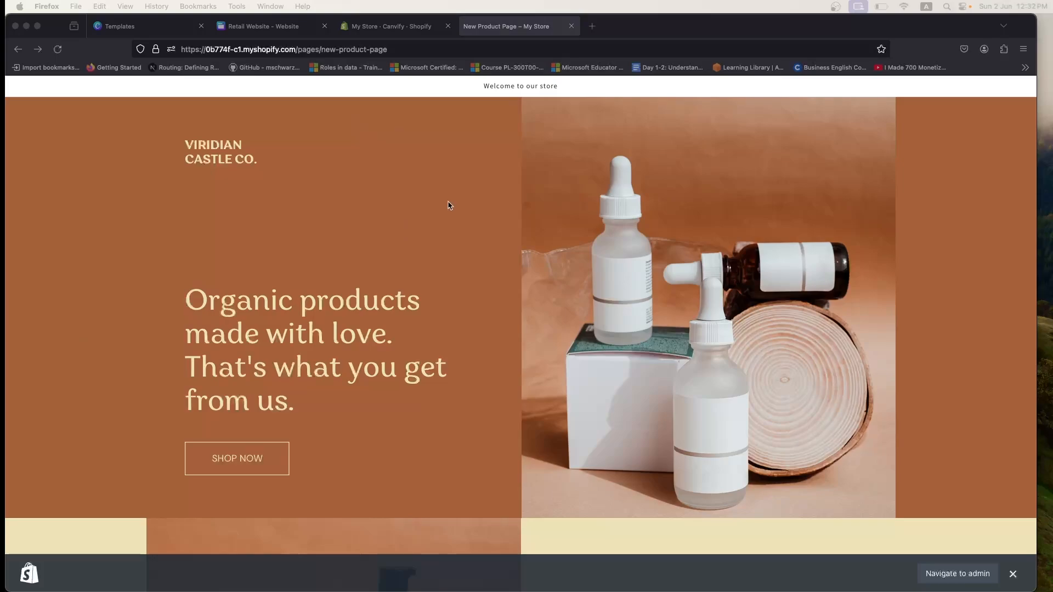
# Switch to the Retail Website design in Canva, dismiss the published-site notice and reopen the design for editing.
pyautogui.click(307, 28)
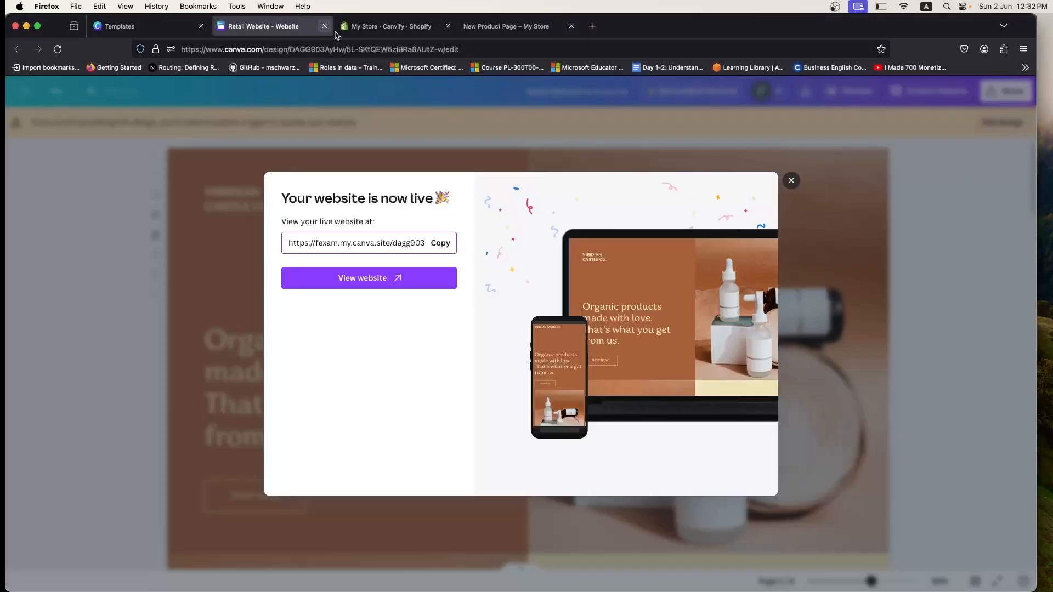
pyautogui.click(791, 180)
pyautogui.click(1004, 123)
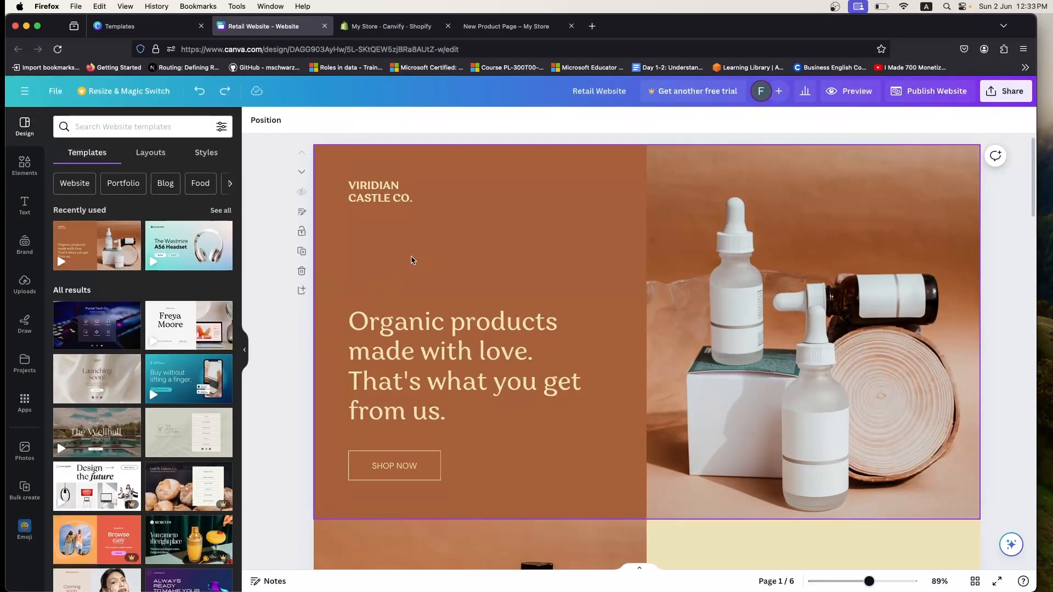
# Change the hero section's background to the dark brown photo colour and republish the website.
pyautogui.click(413, 260)
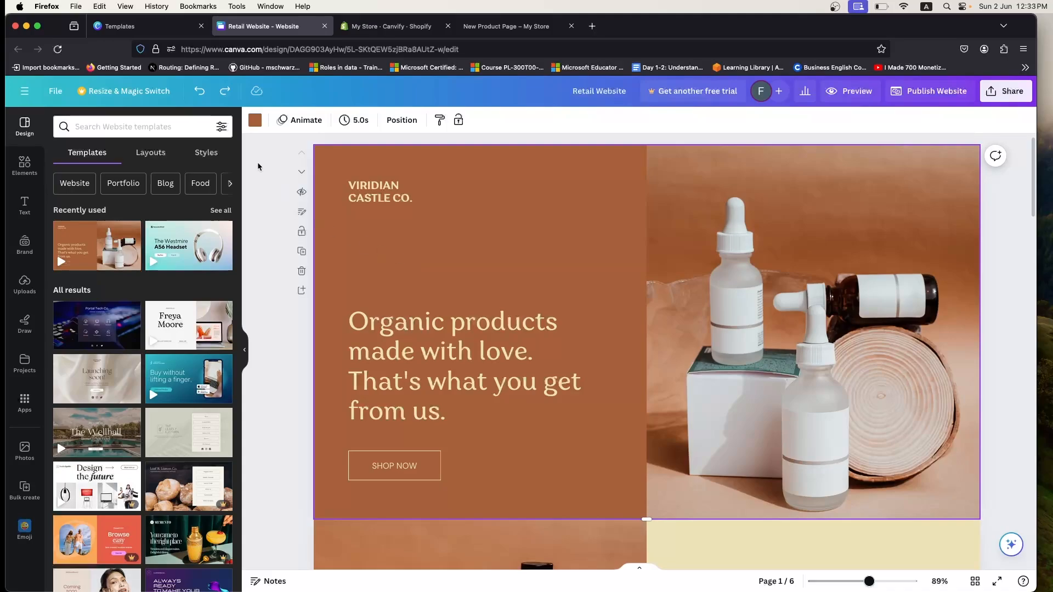
pyautogui.click(255, 121)
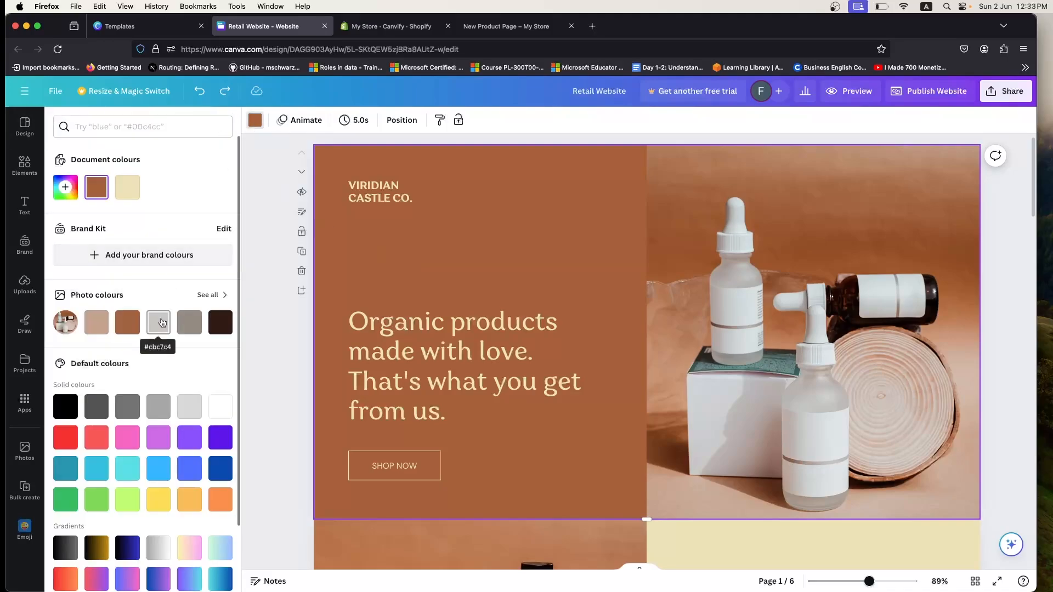
pyautogui.click(158, 323)
pyautogui.click(198, 326)
pyautogui.click(222, 325)
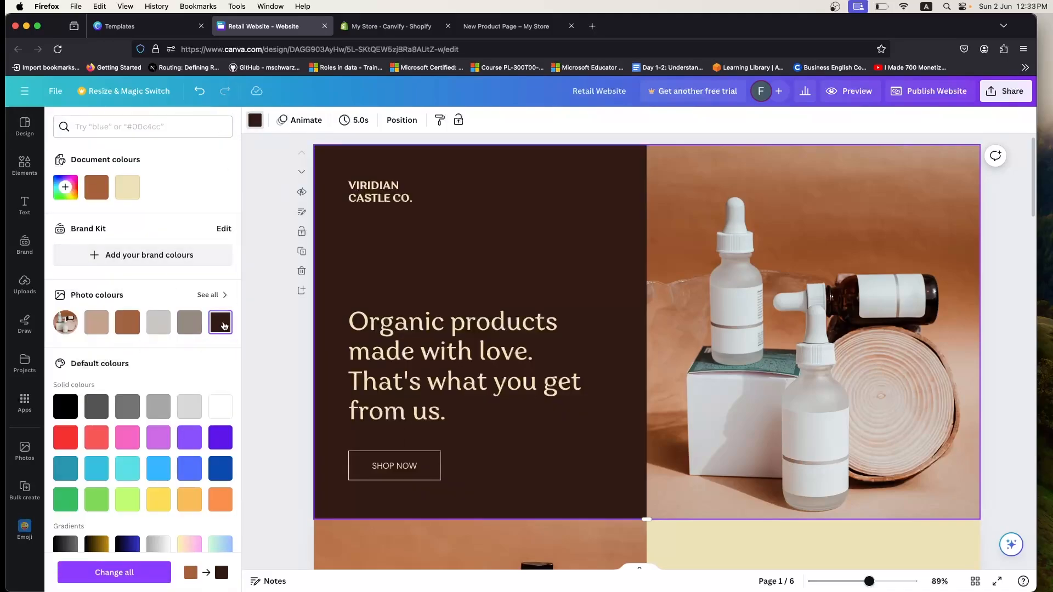
pyautogui.click(923, 99)
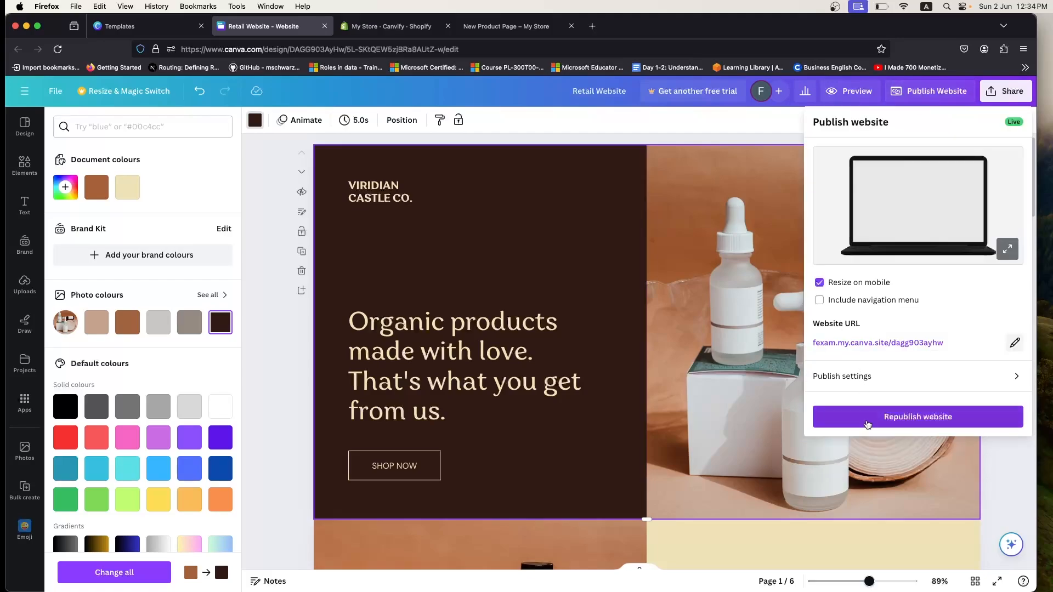
pyautogui.click(868, 424)
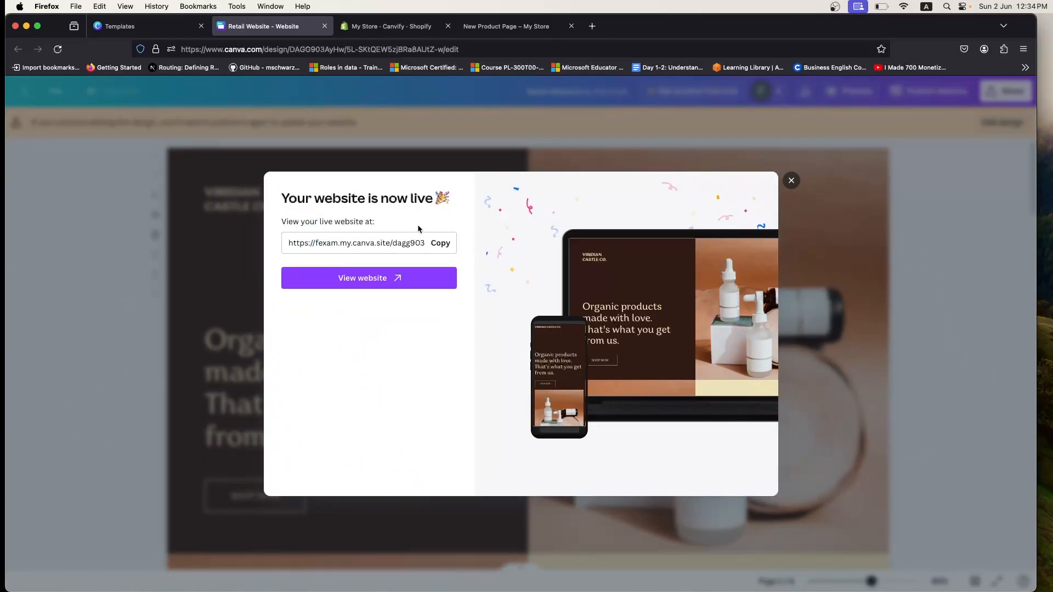
# Switch to Canvify in Shopify, update New Product Page from Canva, and reload the store page to check the change.
pyautogui.click(389, 27)
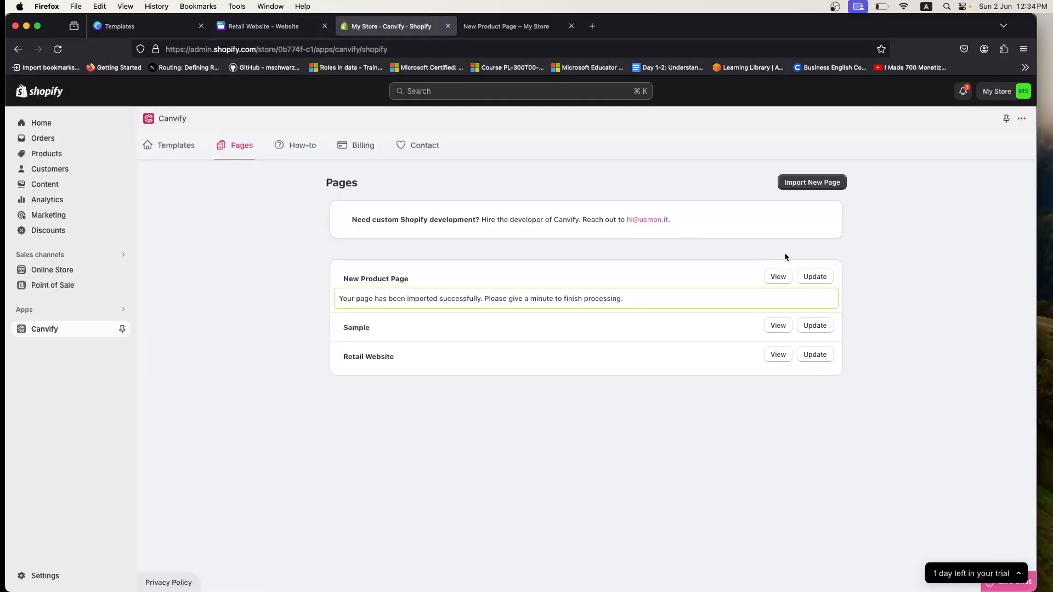
pyautogui.click(814, 277)
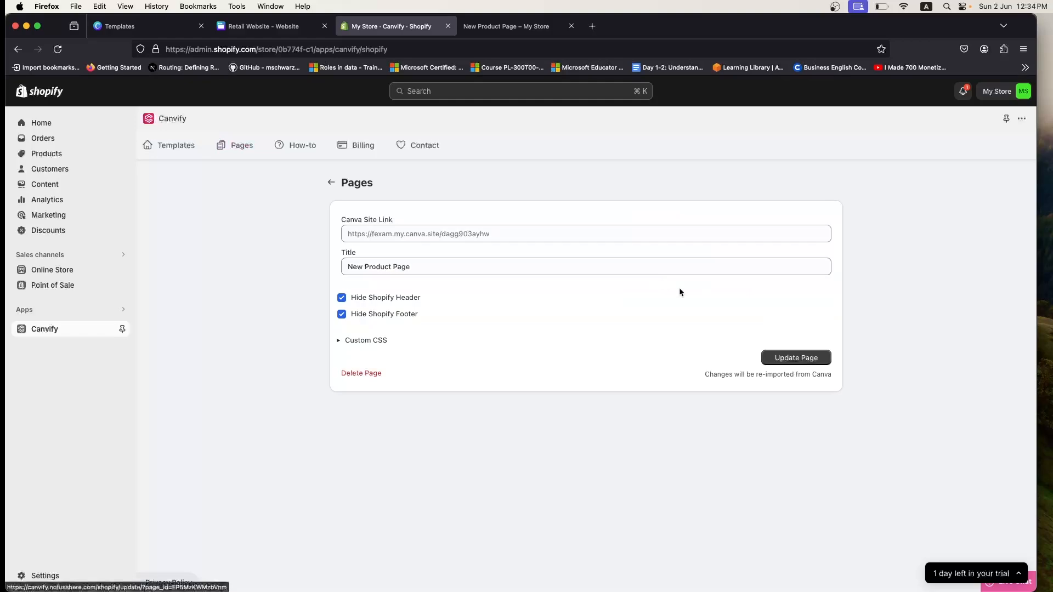
pyautogui.click(798, 359)
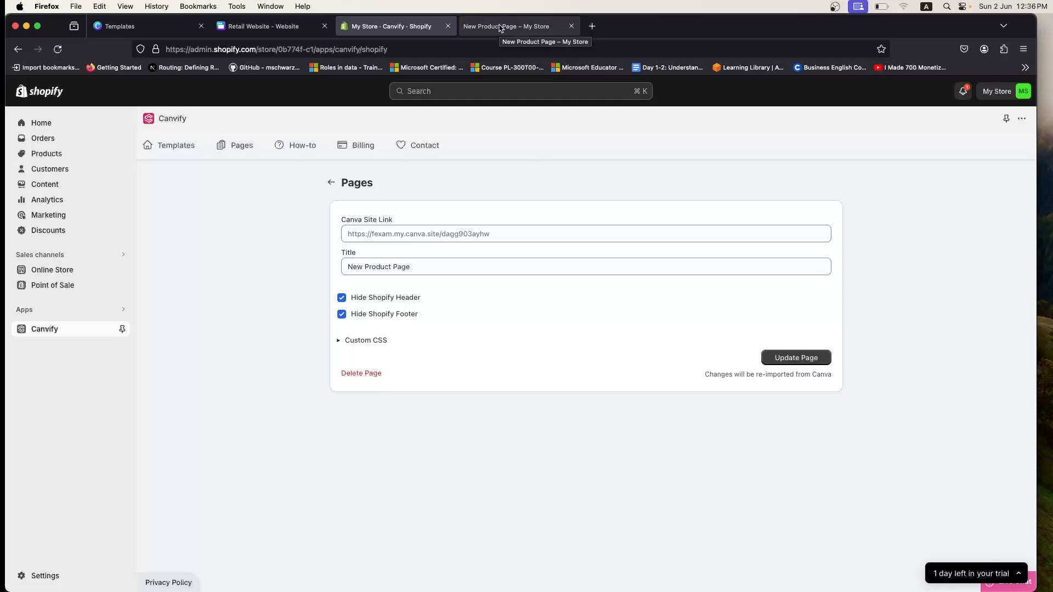
pyautogui.click(500, 28)
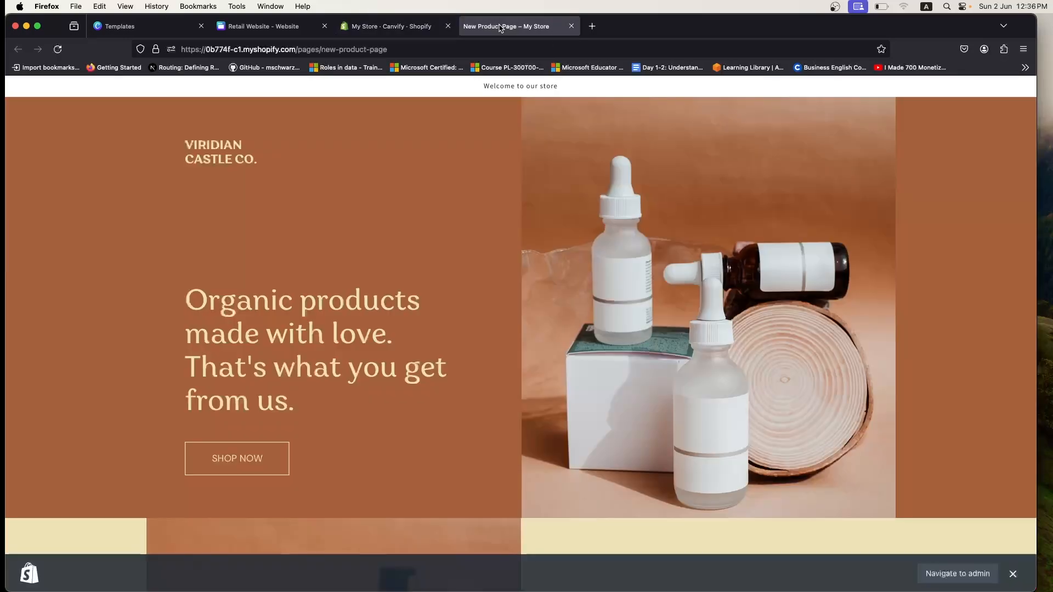
pyautogui.click(58, 49)
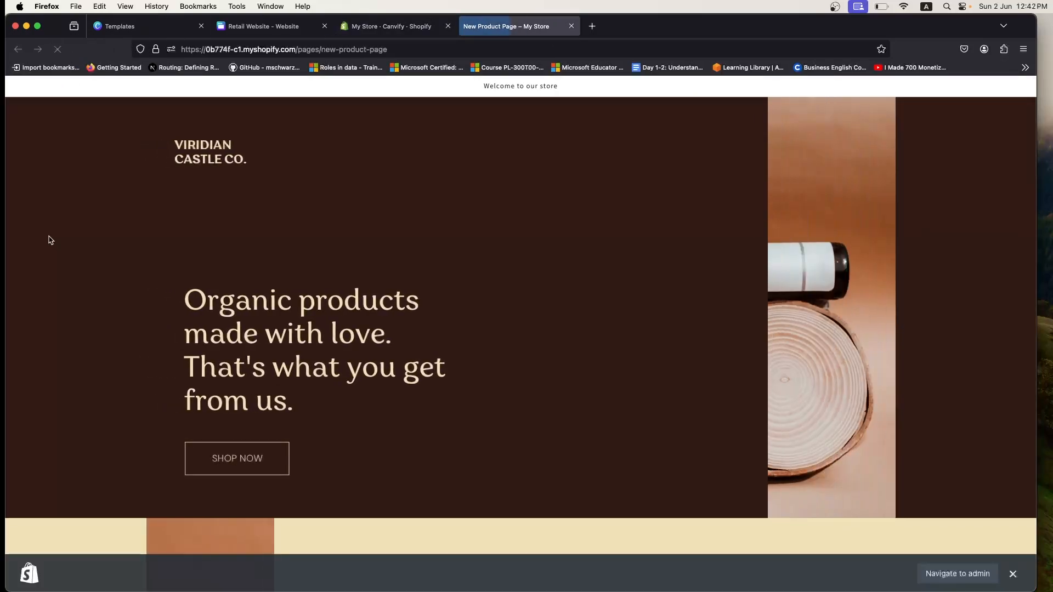